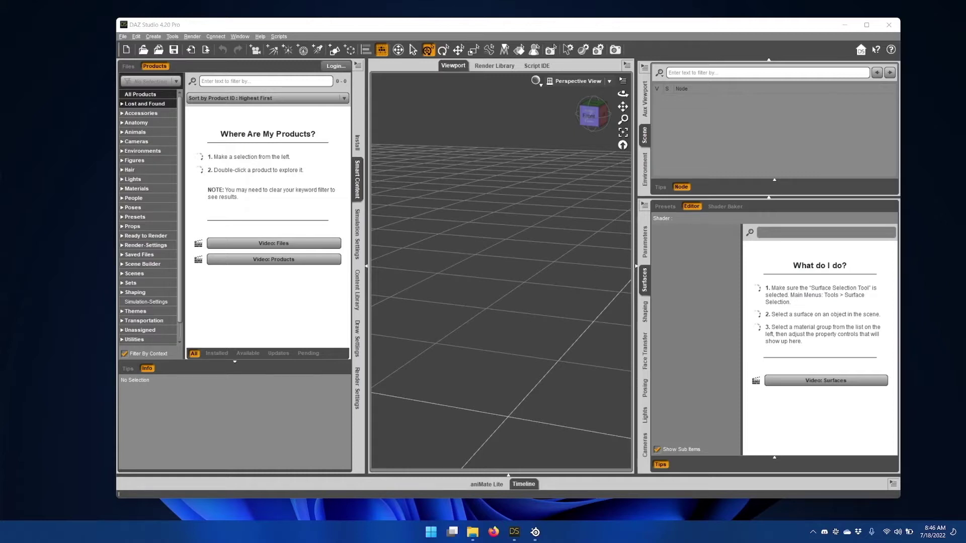
Step: Browse to Documents\DazBridge, which holds Victoria81HD, and reveal its full OneDrive path in the address bar
left_click(476, 537)
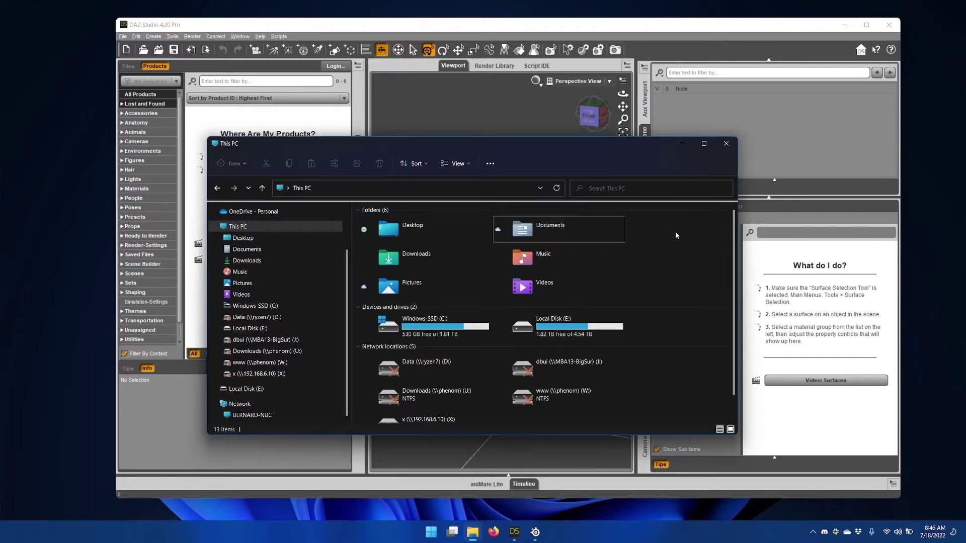
double_click(573, 231)
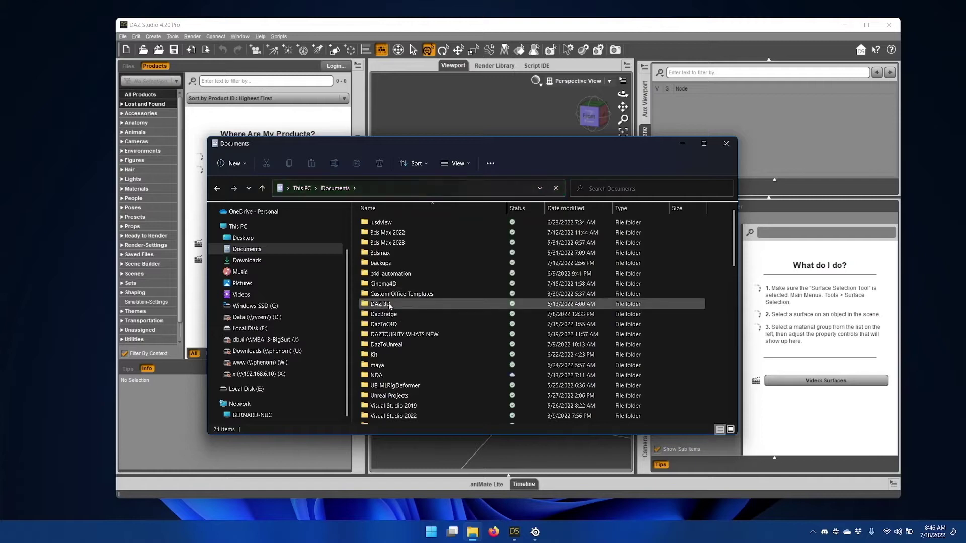
double_click(383, 314)
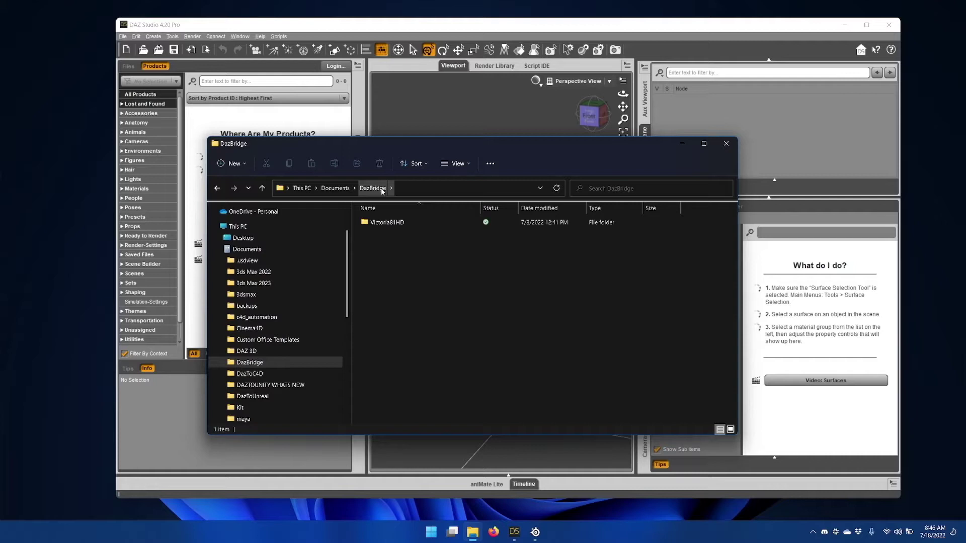
left_click(487, 189)
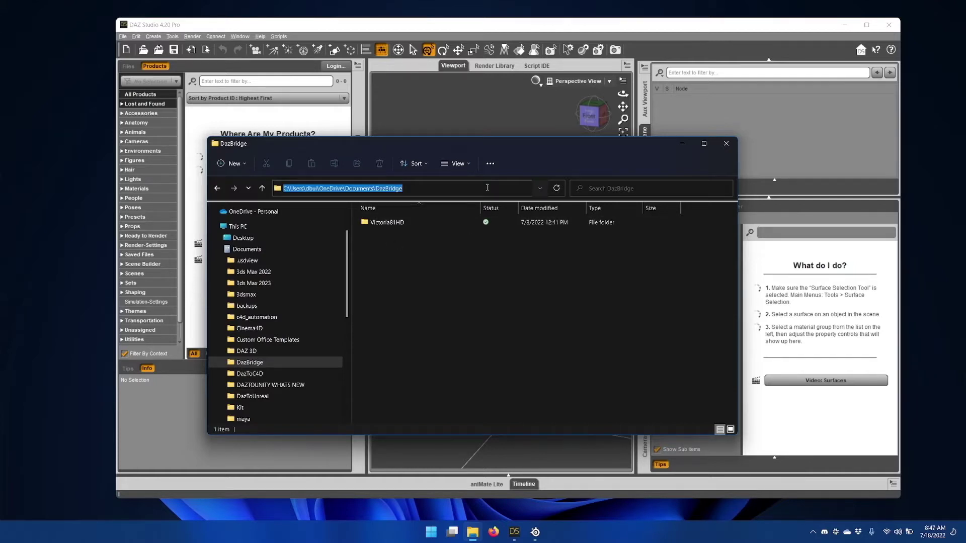
left_click(487, 188)
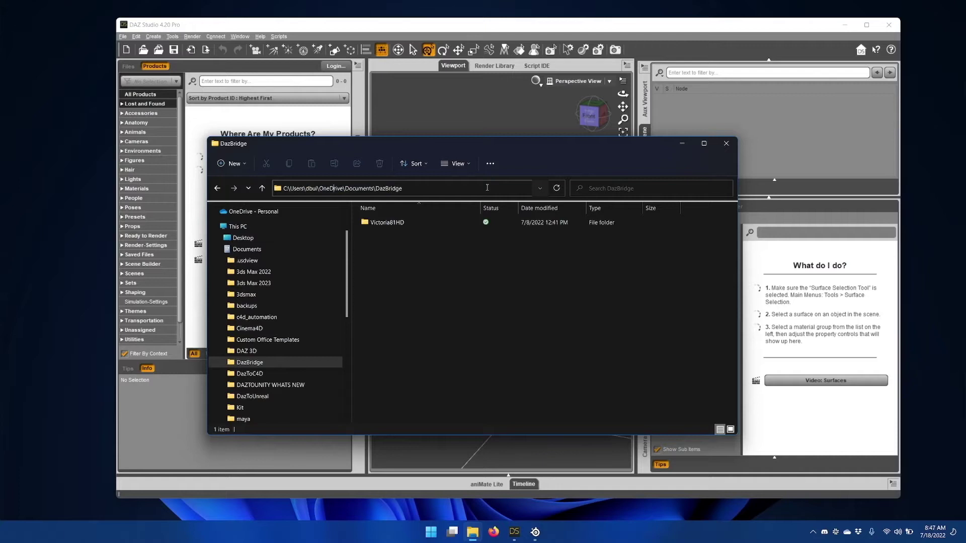
Step: Highlight the user, OneDrive and Documents portions of the DazBridge address-bar path
key("Left")
key("Left")
key("shift+Left")
key("shift+Left")
key("shift+Left")
key("shift+Left")
key("shift+Left")
key("shift+Left")
key("shift+Left")
key("shift+Left")
left_click(319, 189)
key("shift+Right")
key("shift+Right")
key("shift+Right")
key("shift+Right")
key("shift+Right")
key("shift+Right")
key("shift+Right")
key("shift+Right")
key("shift+Right")
key("shift+Right")
key("shift+Right")
key("shift+Right")
key("shift+Right")
key("shift+Right")
key("shift+Right")
key("shift+Right")
key("shift+Right")
key("shift+Right")
left_click_drag(318, 188, 372, 188)
left_click_drag(292, 190, 366, 189)
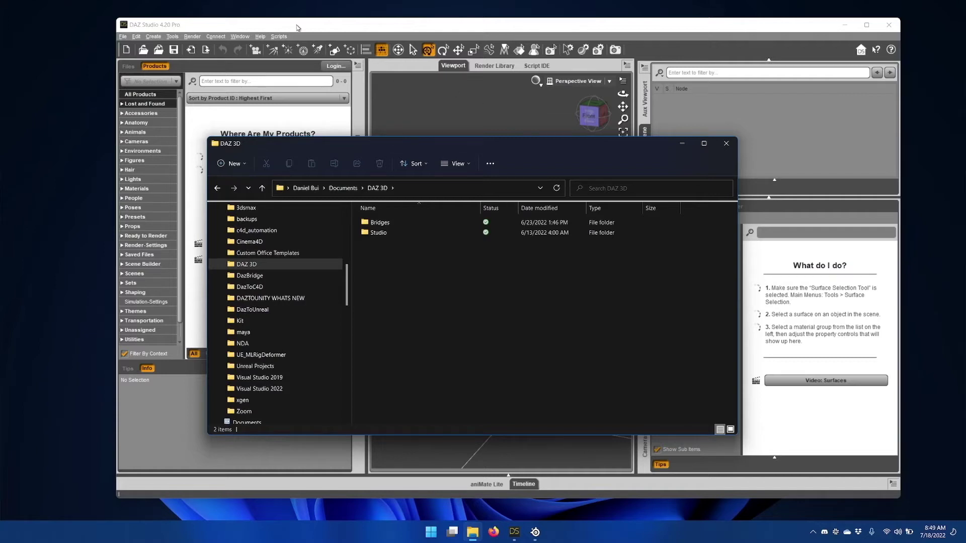
Step: From Daz Studio's File > Send To menu, open the Daz To Blender Bridge 2022.1 dialog
left_click(297, 28)
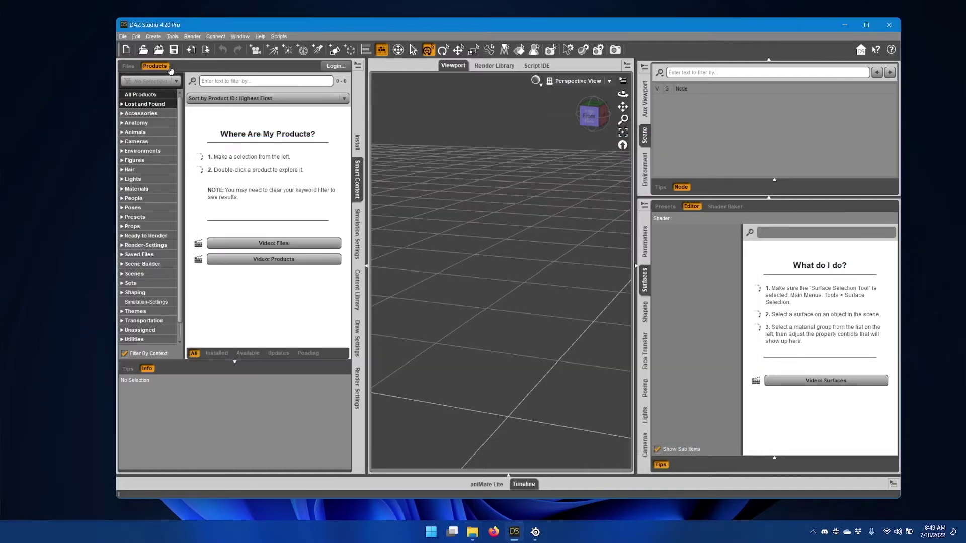
left_click(123, 37)
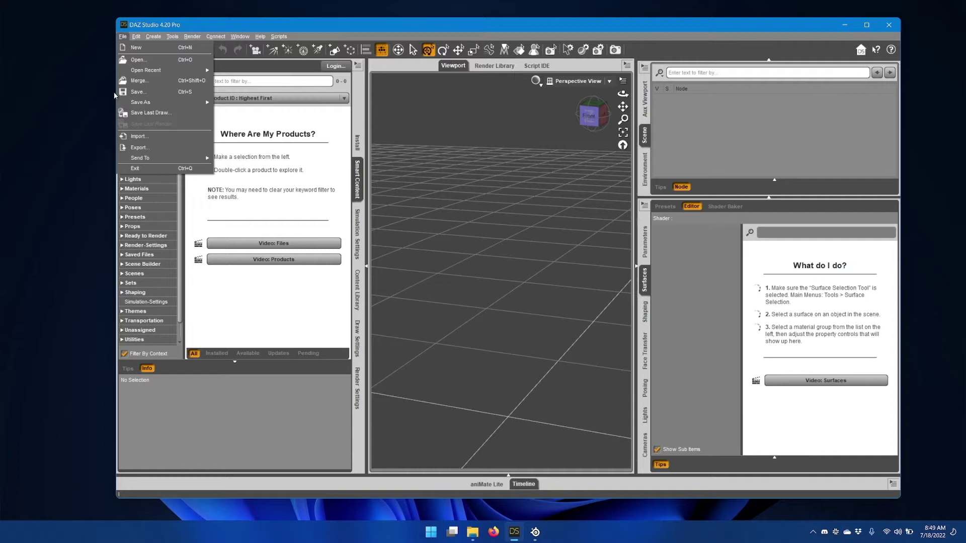
mouse_move(142, 158)
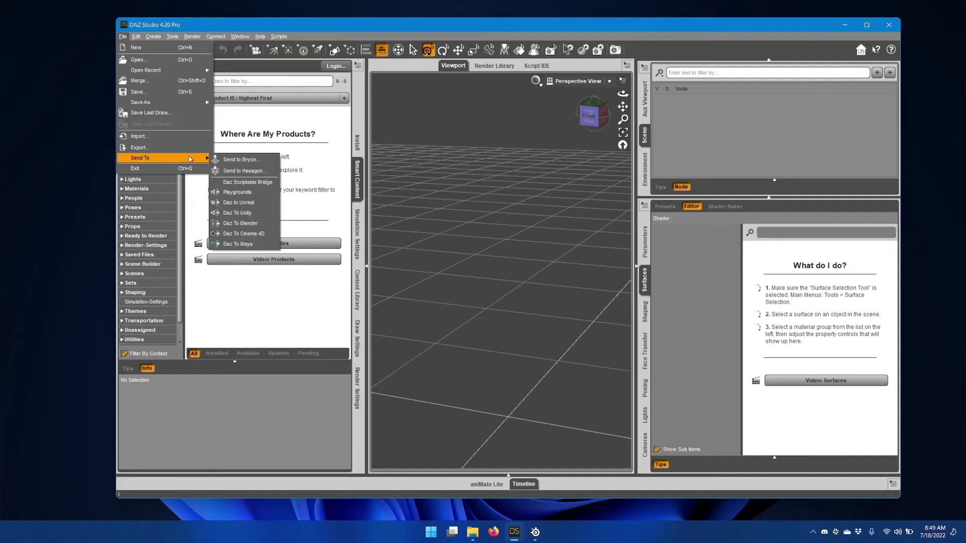
left_click(256, 226)
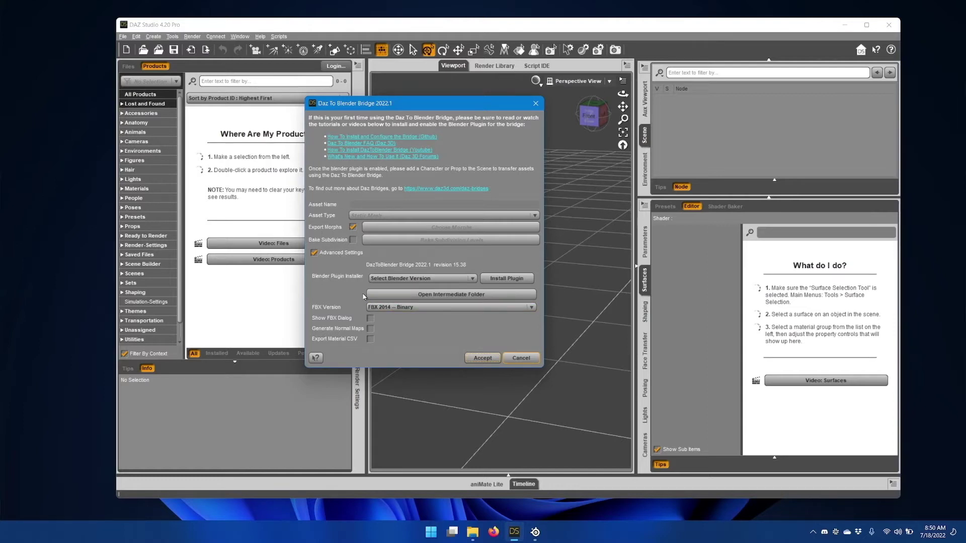
left_click(503, 295)
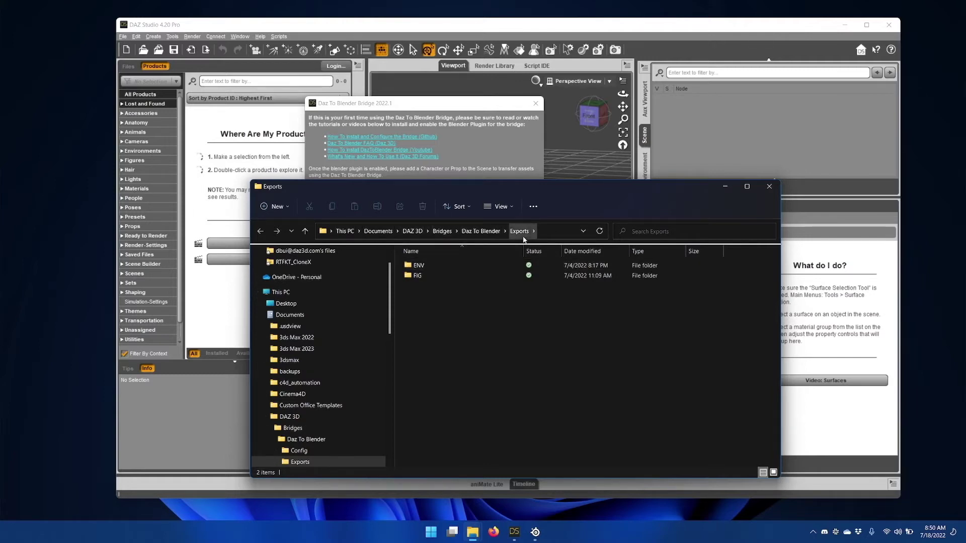
left_click(551, 227)
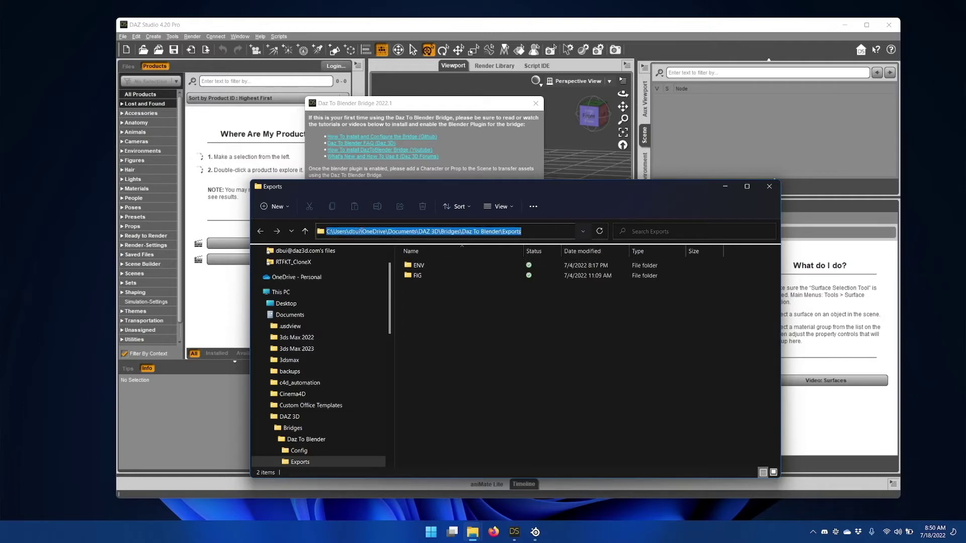
left_click_drag(362, 231, 417, 232)
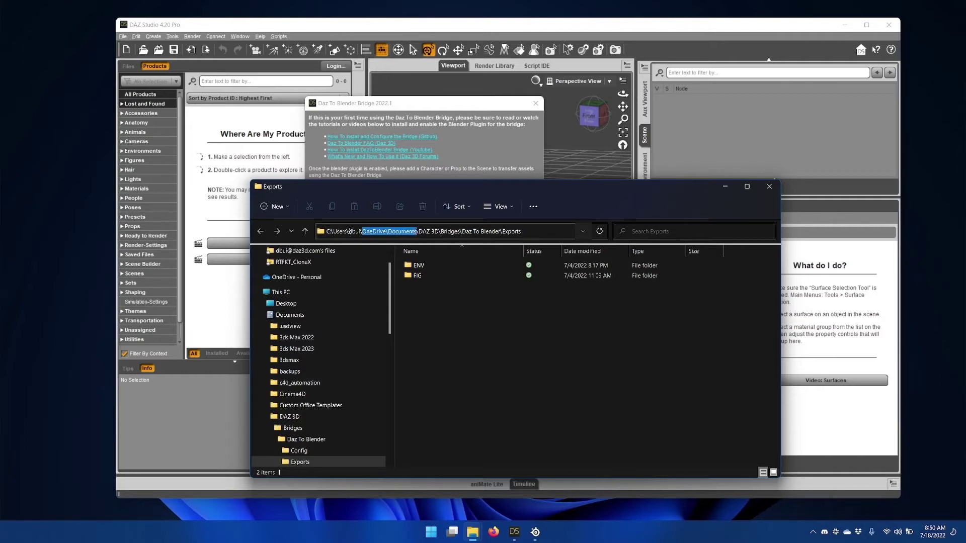
left_click(514, 345)
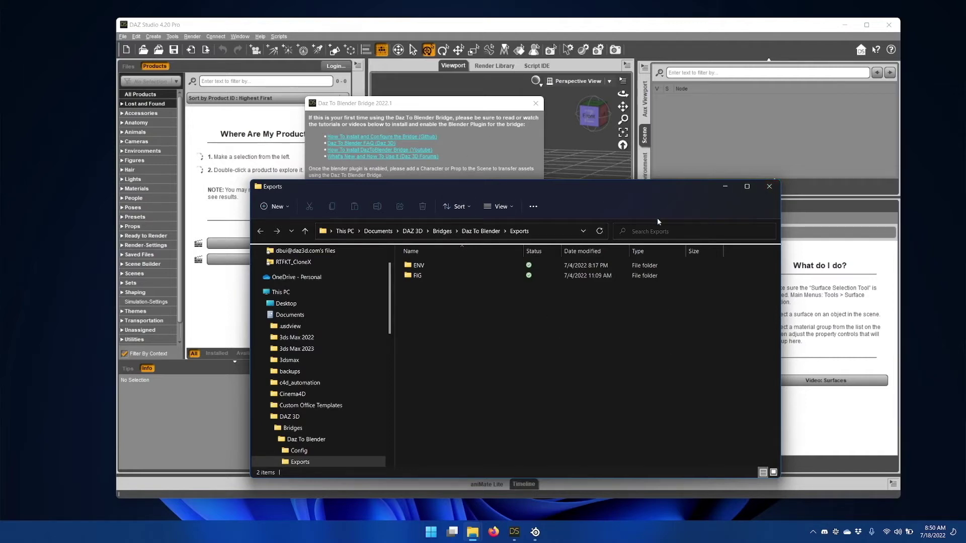
left_click(769, 186)
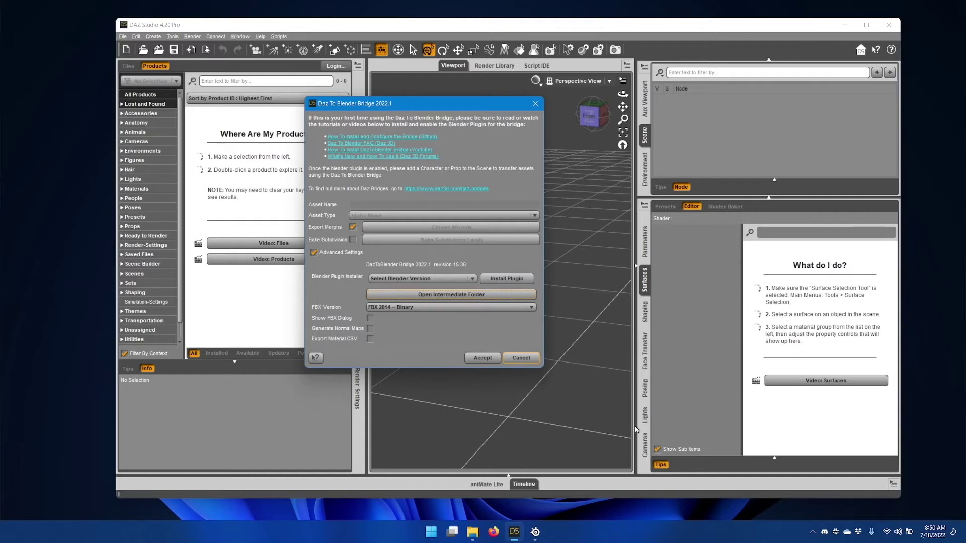
Step: Launch Blender 3.2 and show its system console with DazToBlender's OneDrive Exports intermediate folder
left_click(431, 532)
left_click(415, 294)
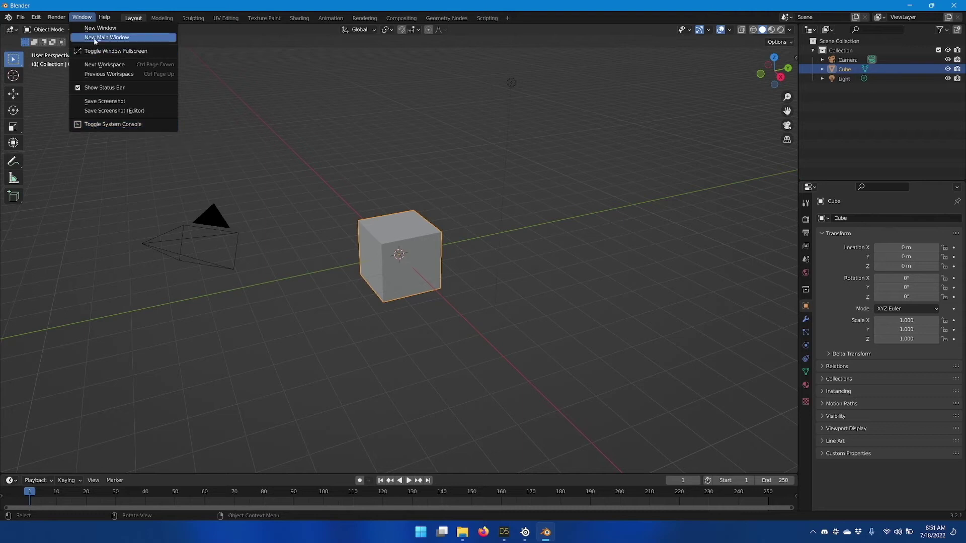
left_click(120, 125)
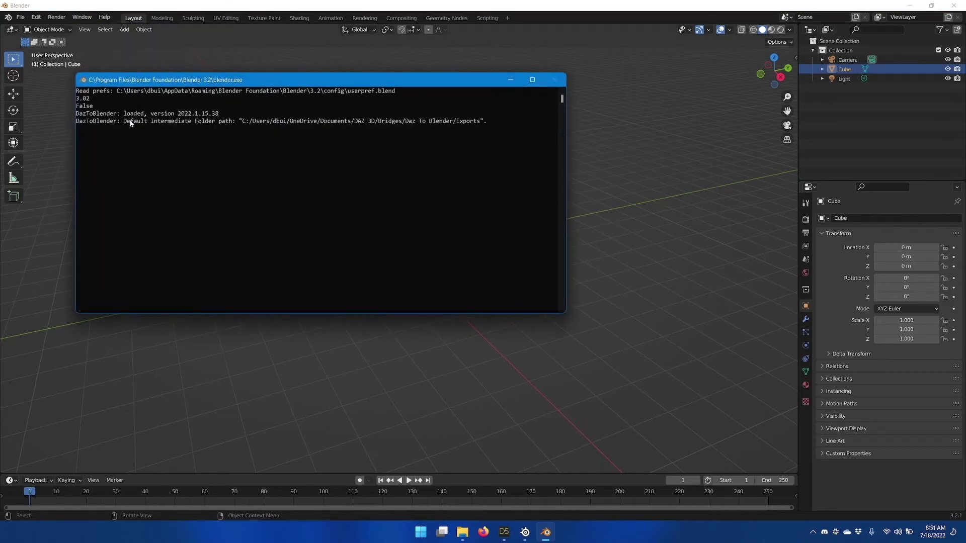
left_click_drag(233, 81, 267, 107)
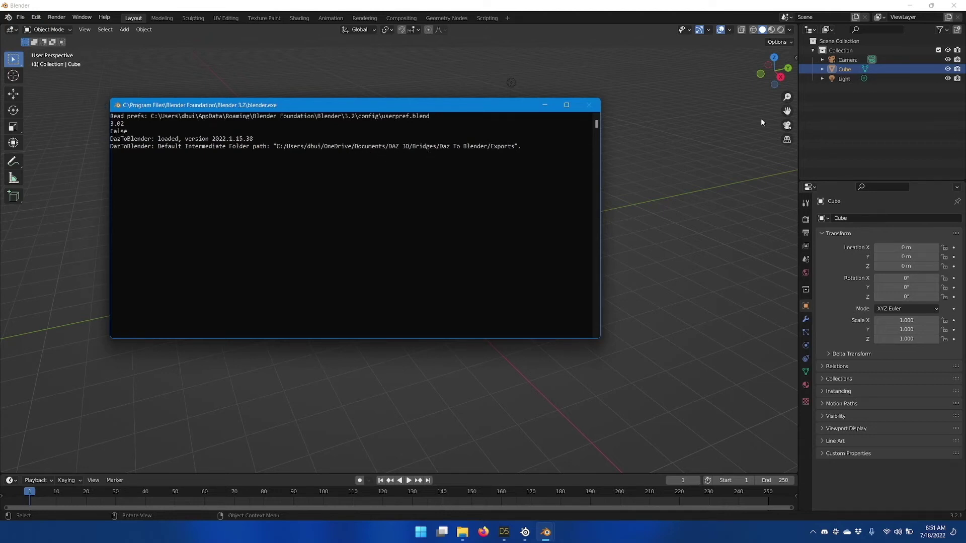
left_click(735, 83)
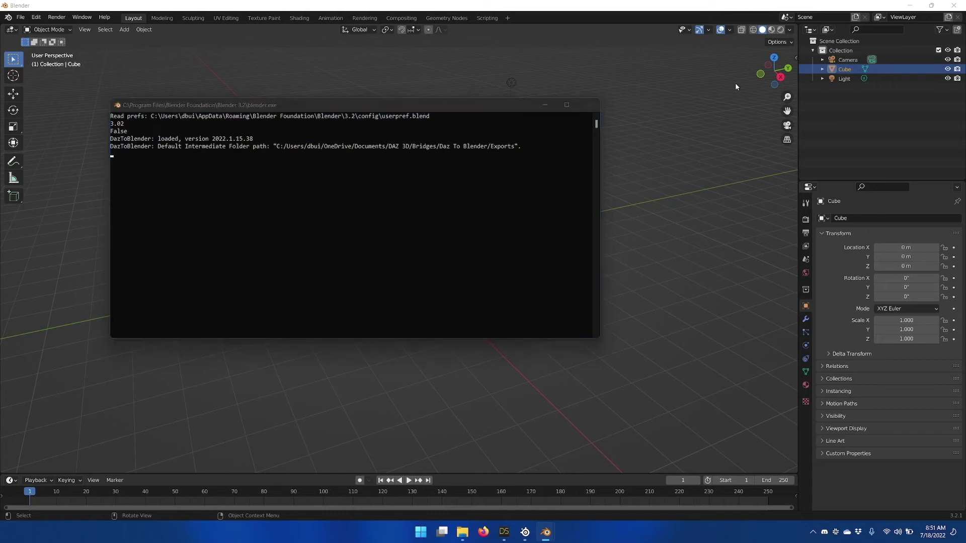
Step: In the sidebar's Daz To Blender tab, run Import New Genesis Figure
left_click(796, 54)
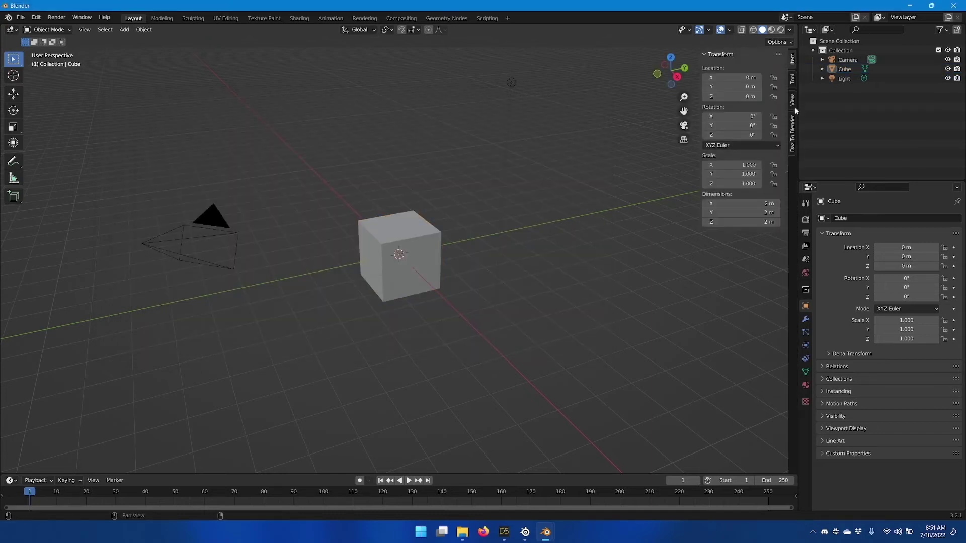
left_click(792, 133)
left_click(747, 71)
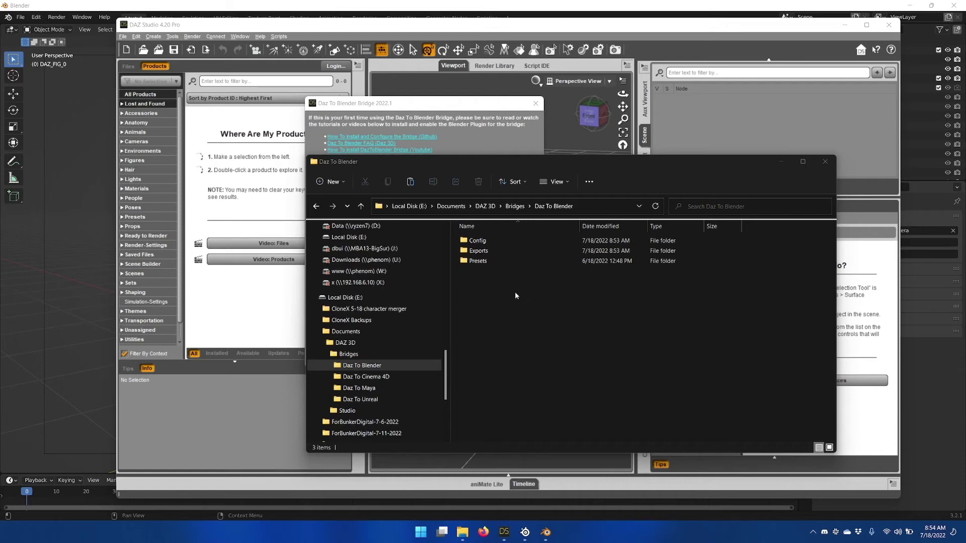
Step: Browse the E: Exports folder and its FIG subfolder, check its path, then return to the bridge dialog
double_click(477, 250)
double_click(505, 249)
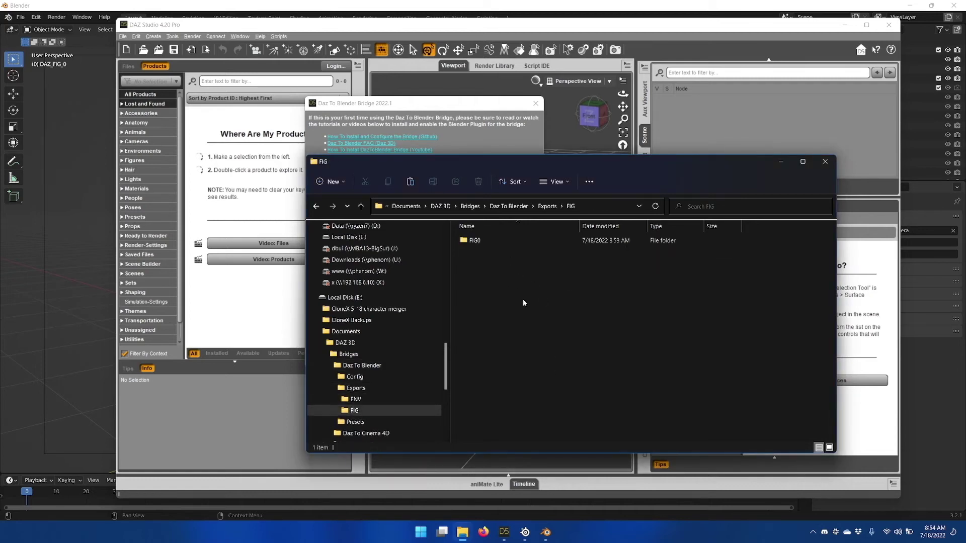
left_click(547, 206)
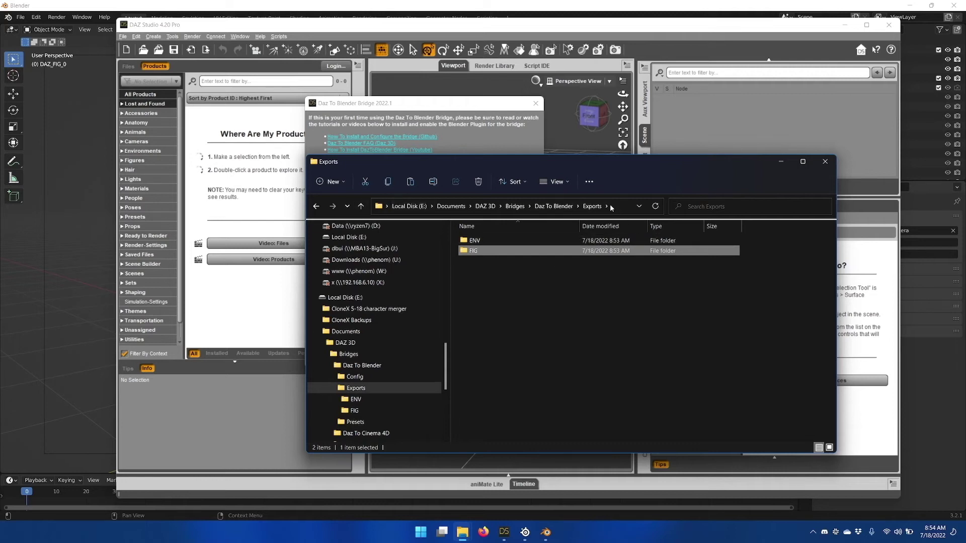
left_click(626, 208)
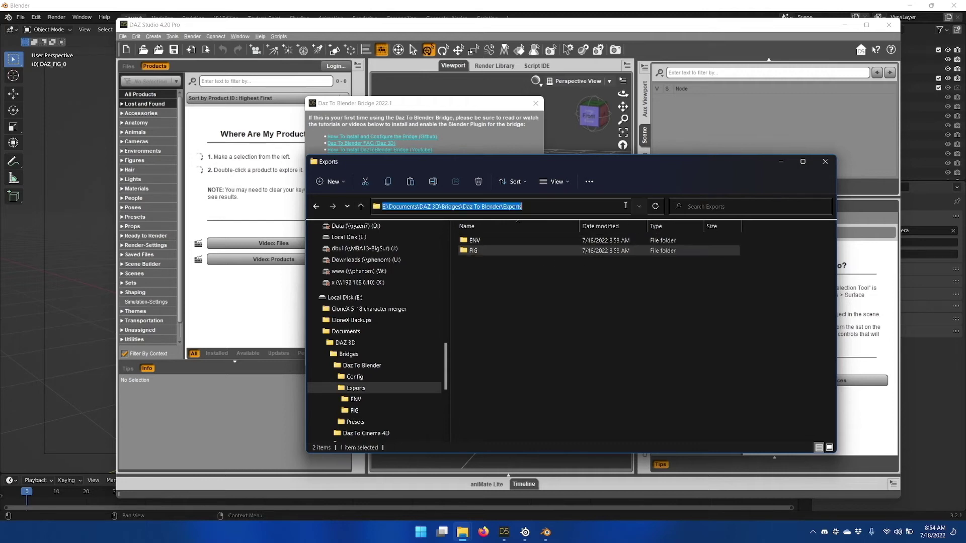
left_click(594, 345)
left_click(443, 151)
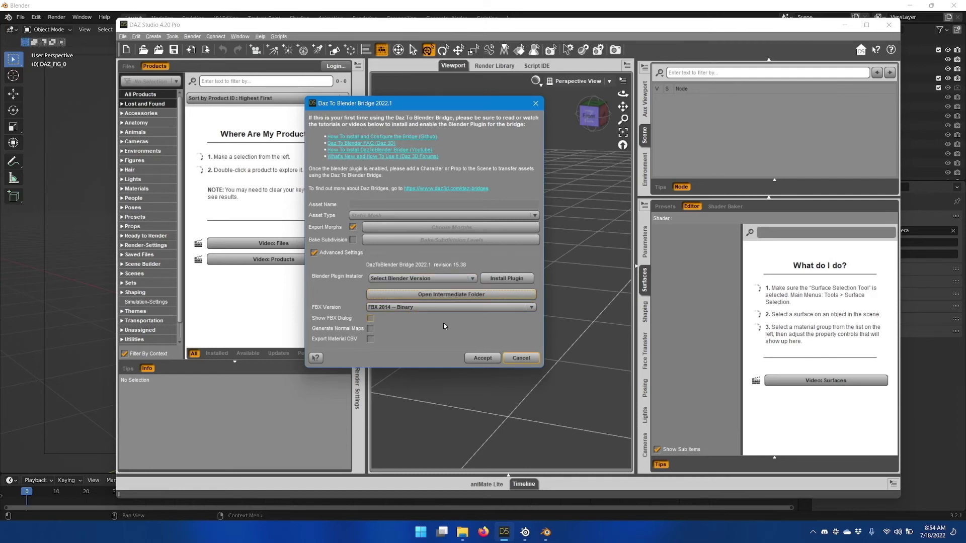
Step: Open the bridge's intermediate folder and copy its OneDrive Documents Exports path
left_click(456, 296)
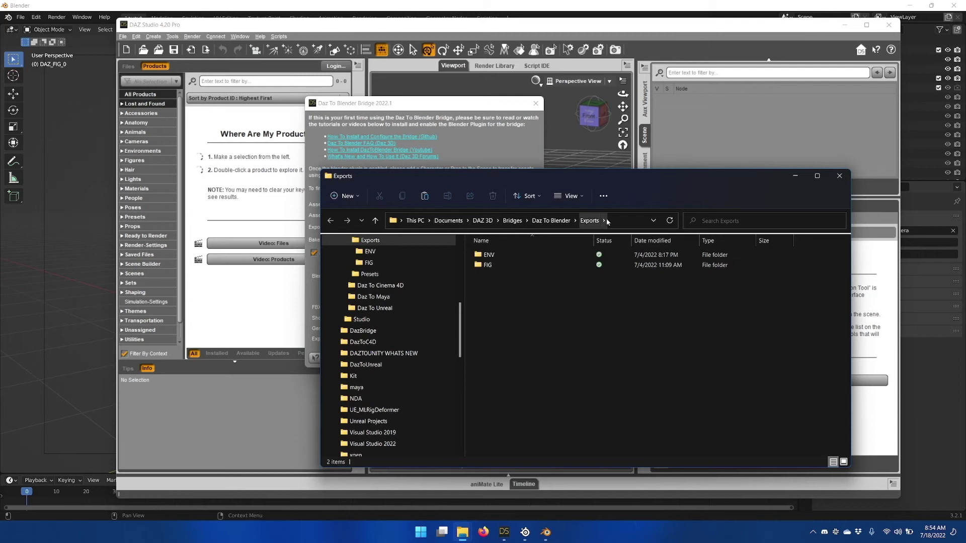
left_click(623, 220)
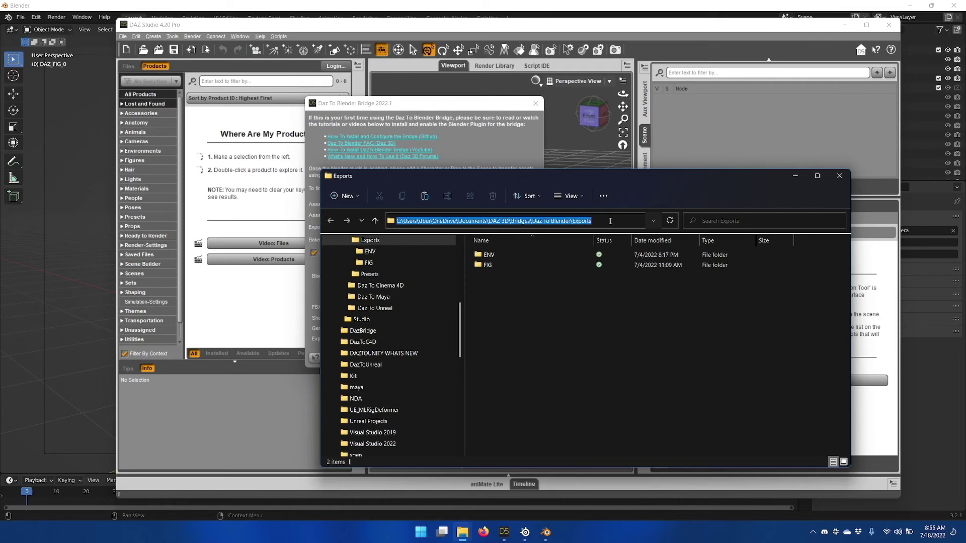
key("ctrl+c")
Step: Expand Utilities and Import Settings, then paste the copied Exports path into the custom import path browser
left_click(711, 10)
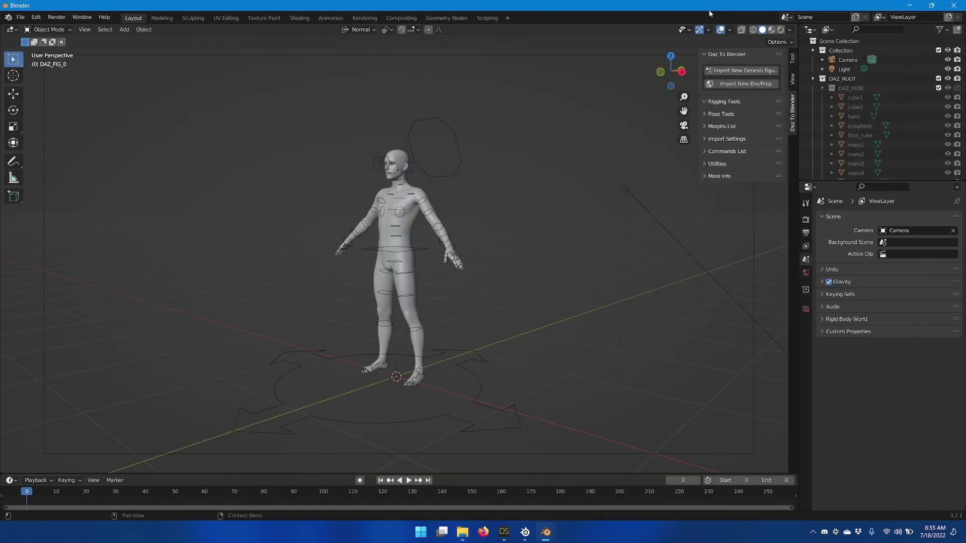
left_click(717, 165)
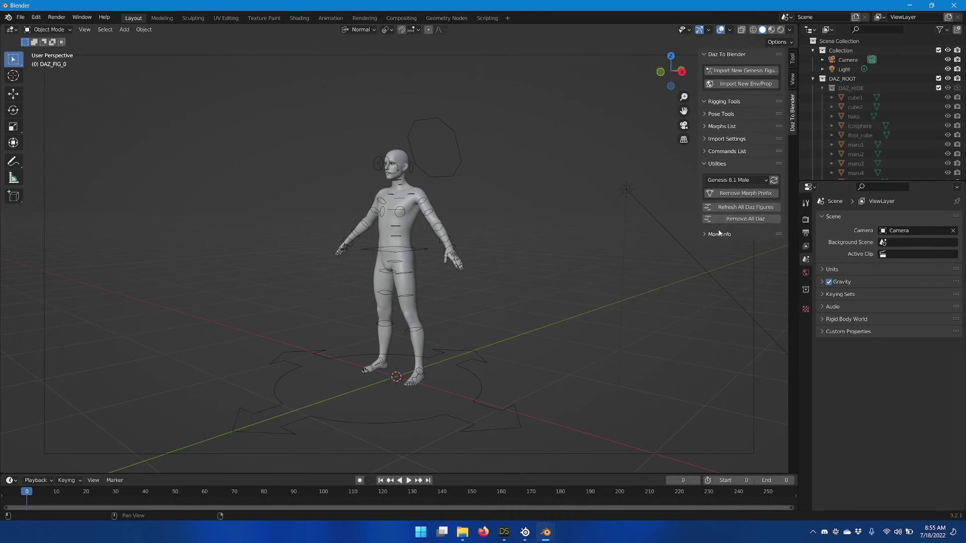
left_click(721, 140)
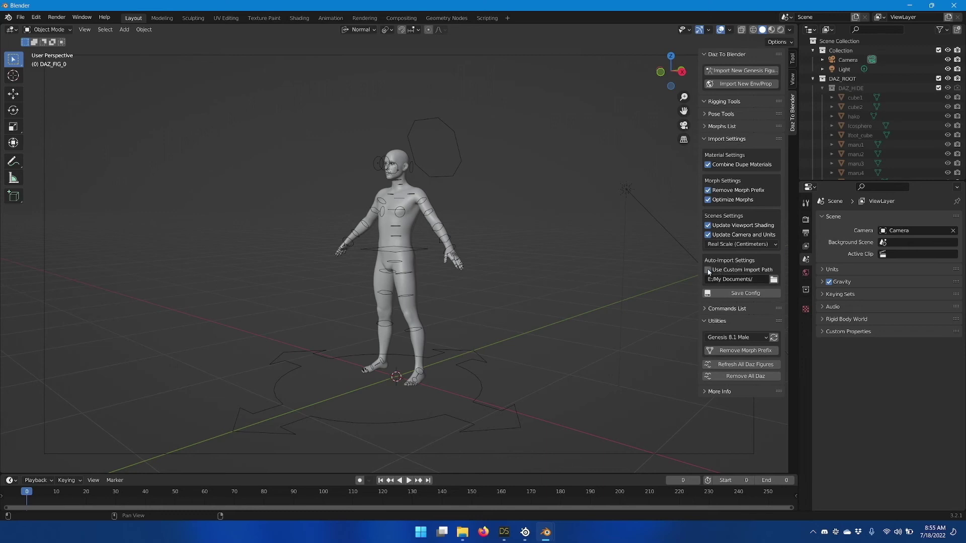
left_click(773, 279)
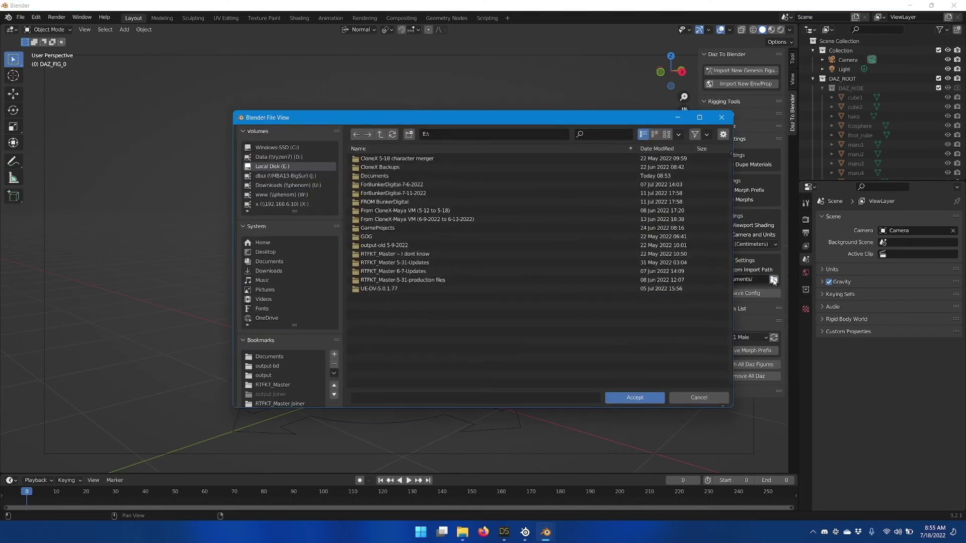
left_click(456, 132)
key("ctrl+v")
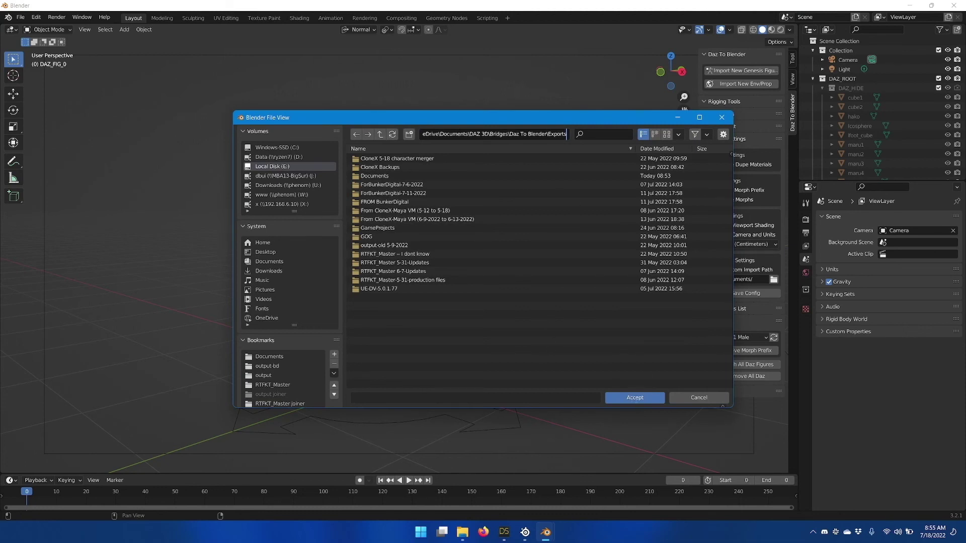
key("Return")
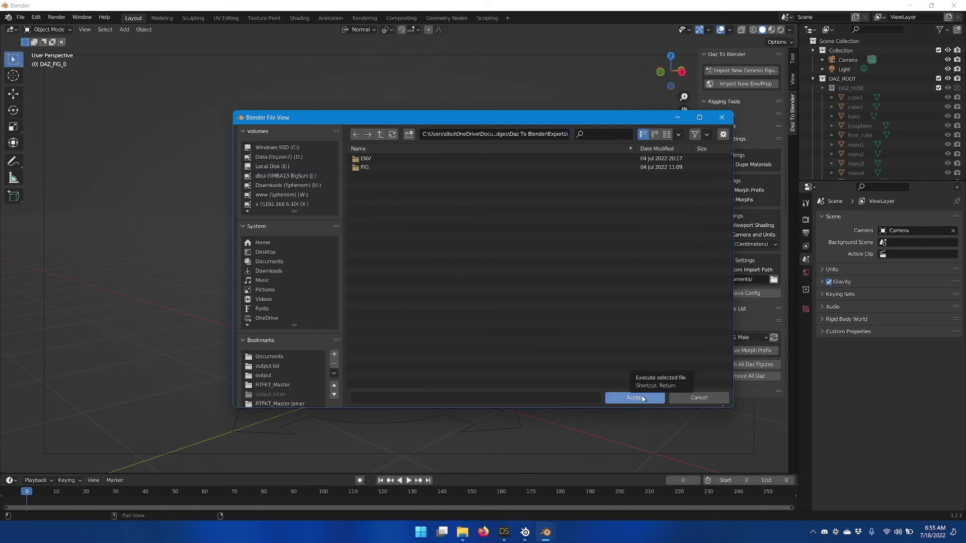
Step: Accept the Exports folder as the custom import path and save the Daz To Blender config
left_click(642, 397)
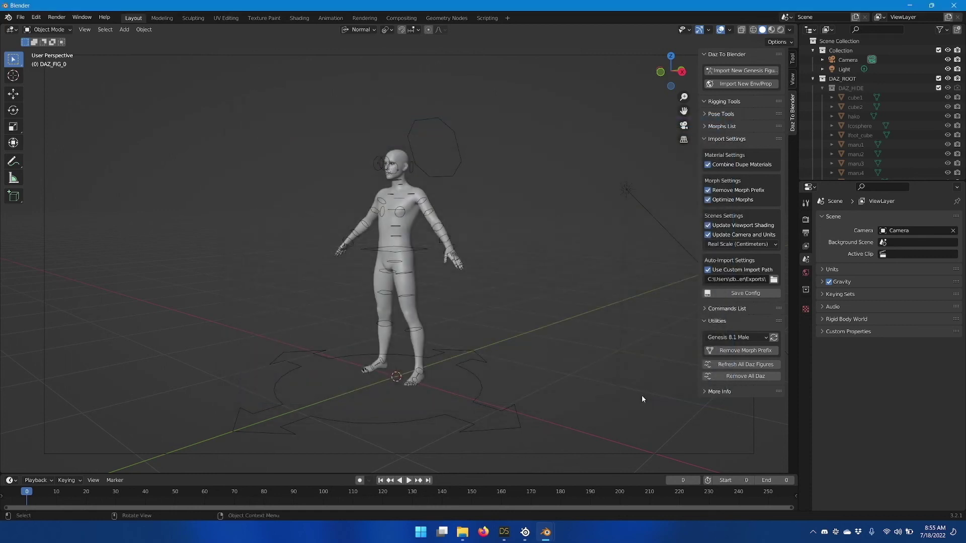
left_click(741, 293)
left_click(737, 280)
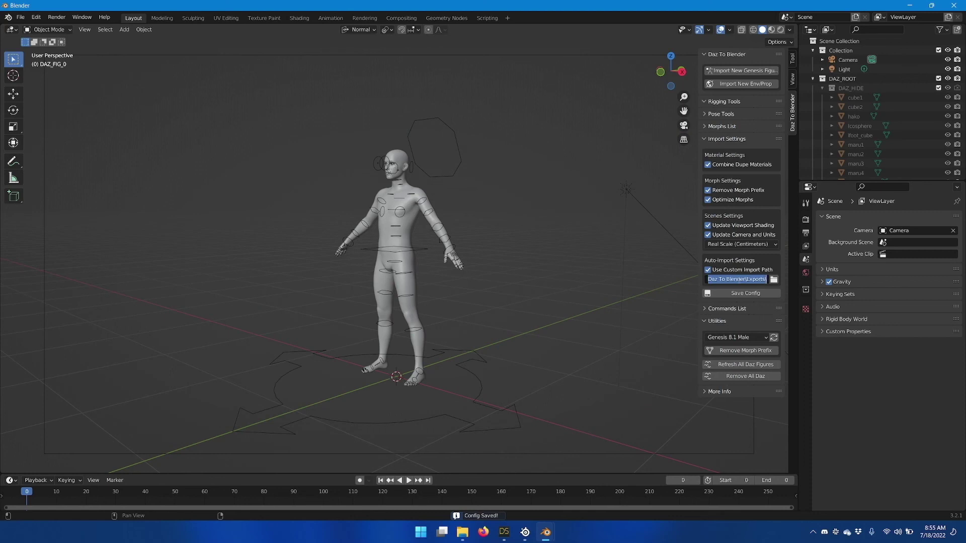
left_click(737, 280)
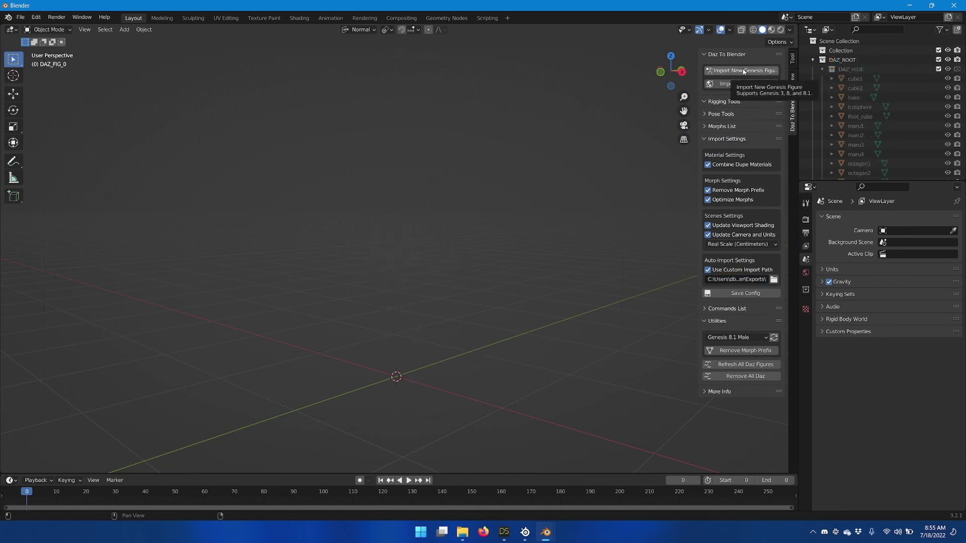
Step: Import the Genesis 8.1 Male figure, then bring the Exports folder window forward
left_click(743, 71)
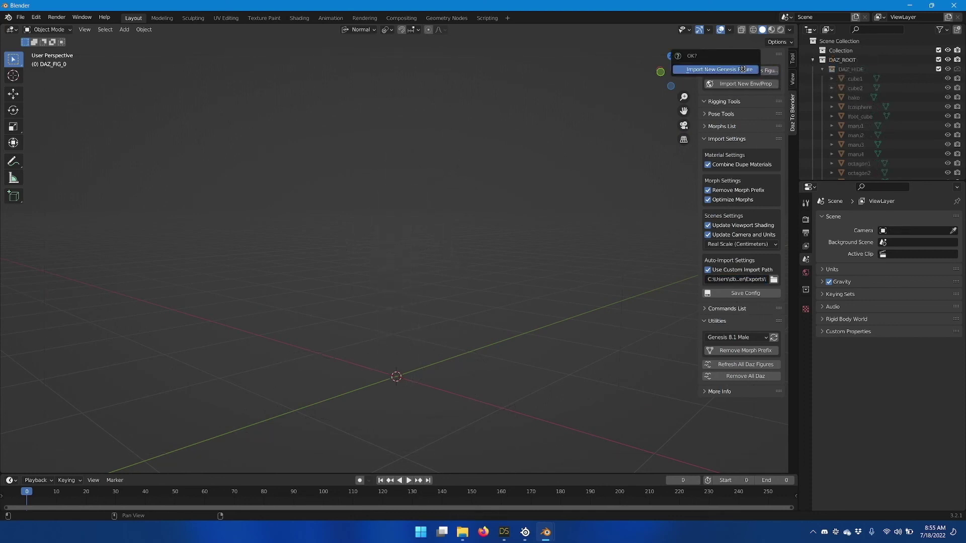
left_click(742, 70)
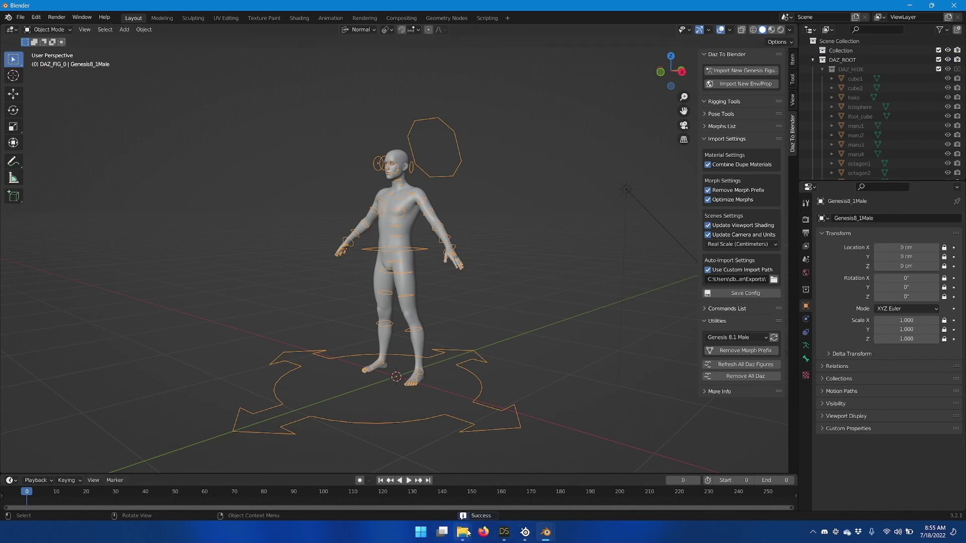
mouse_move(462, 536)
left_click(629, 487)
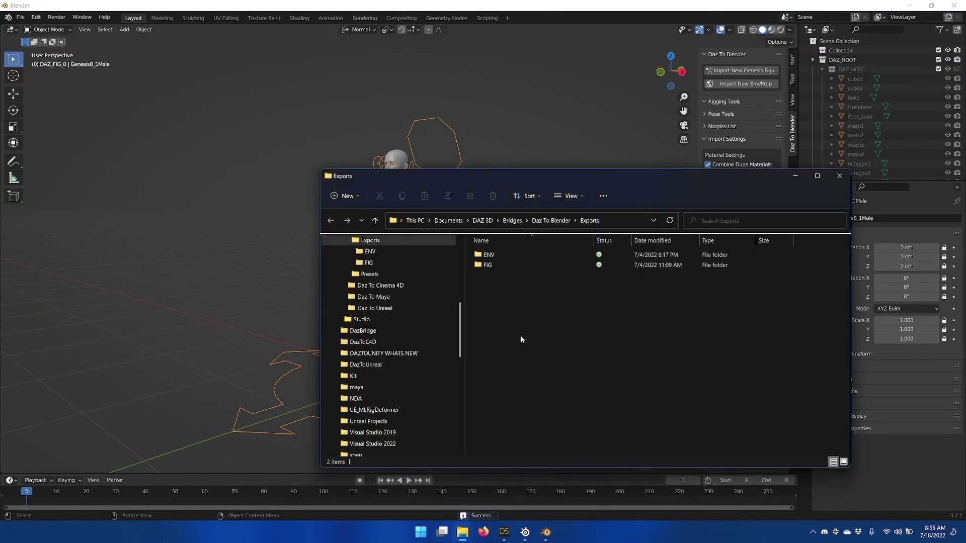